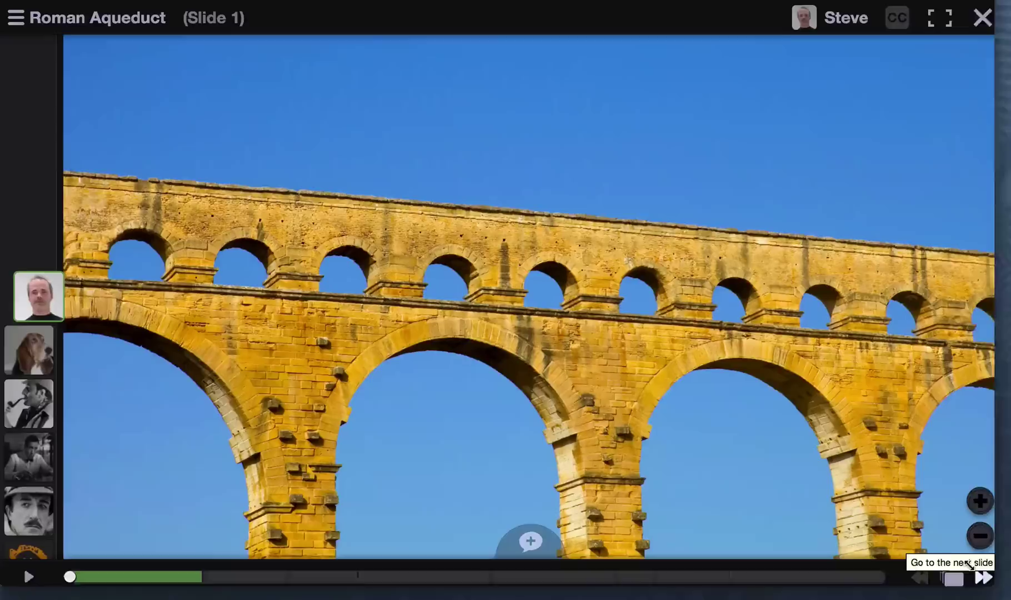
Shrink the player to about half size, then zoom into the slide 3 floor plan to reveal its notes.
drag(1007, 595, 558, 351)
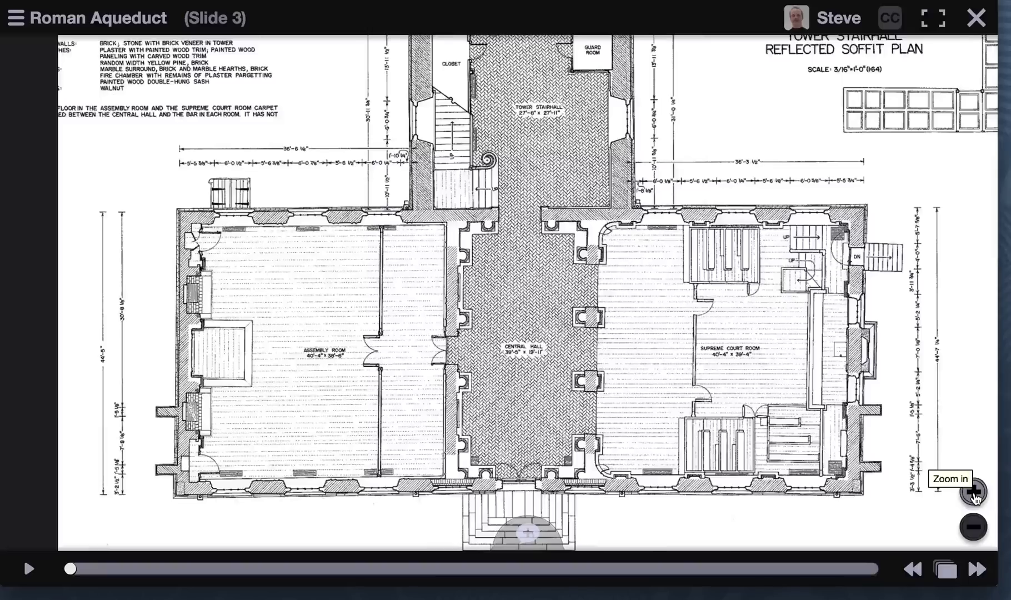
click(973, 492)
drag(539, 322, 739, 470)
click(980, 500)
drag(701, 349, 888, 489)
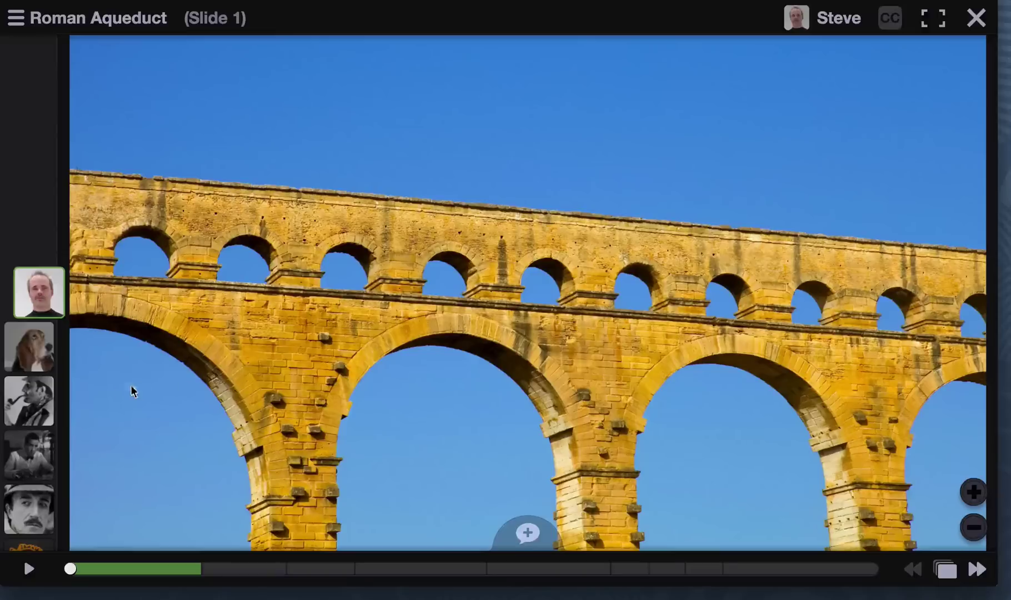
Browse the aqueduct slide's commenter avatars, scrolling down the column to a later comment.
mouse_move(40, 404)
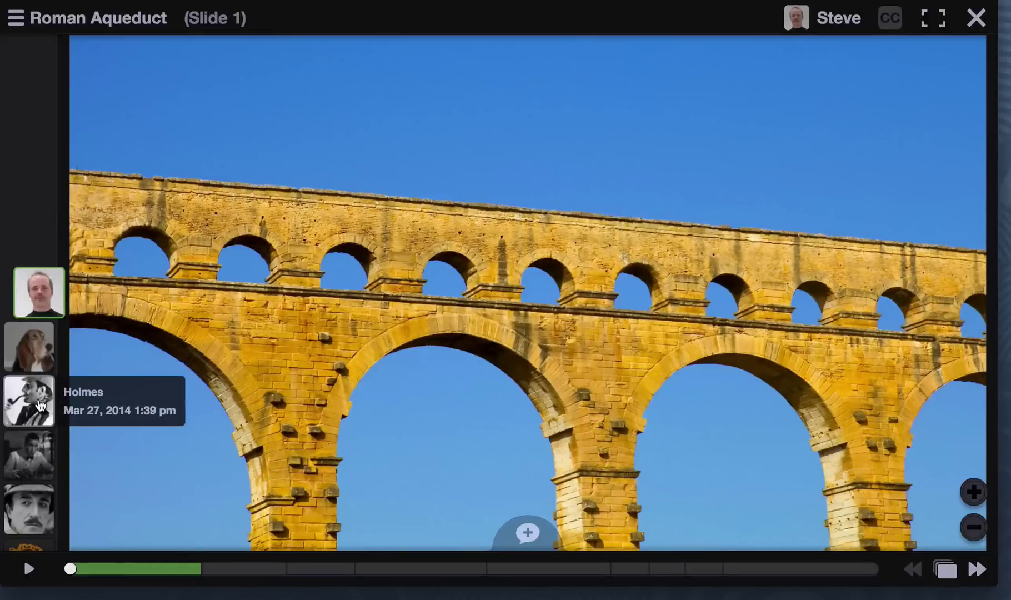
scroll(37, 451, down, 2)
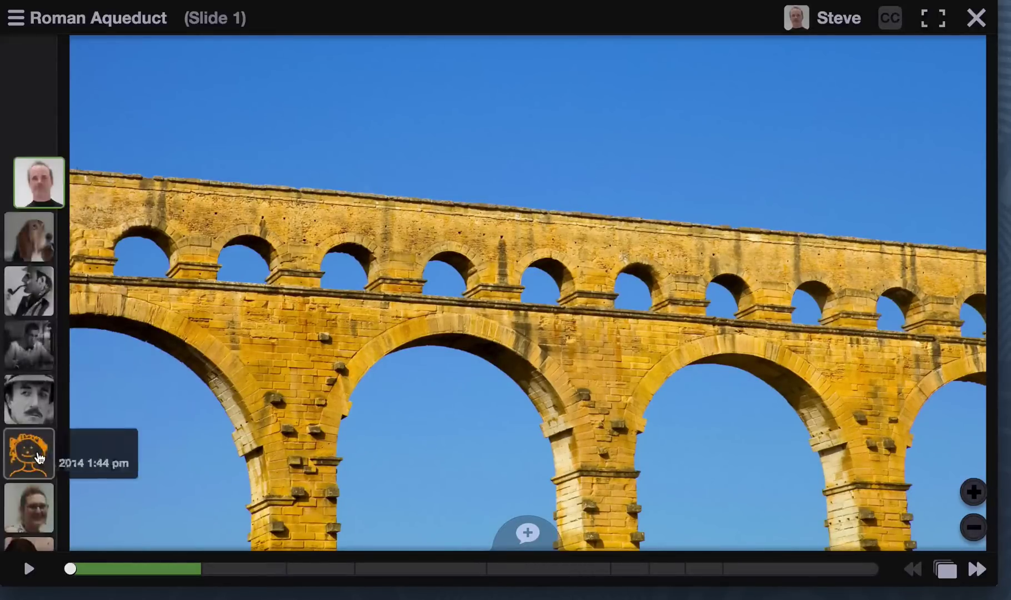
scroll(39, 457, down, 2)
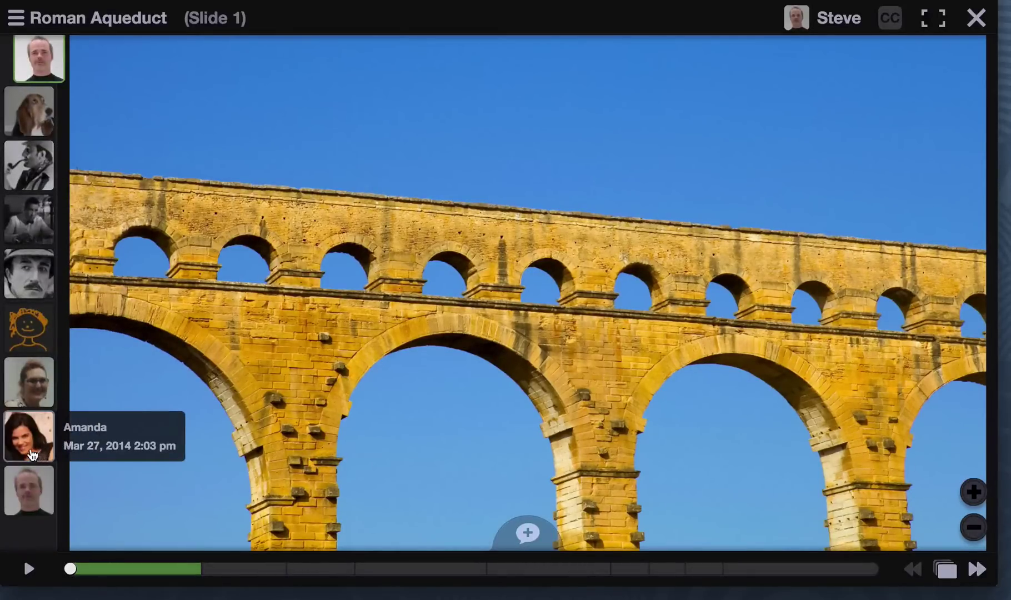
mouse_move(29, 488)
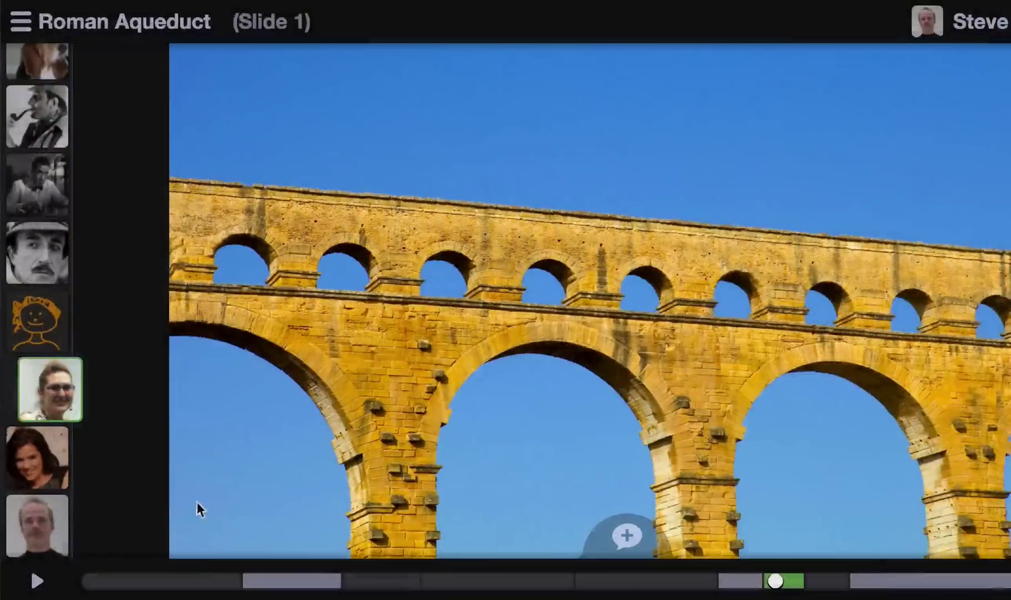
Drag the owner's last comment up so it plays right after the fourth comment.
drag(49, 515, 76, 242)
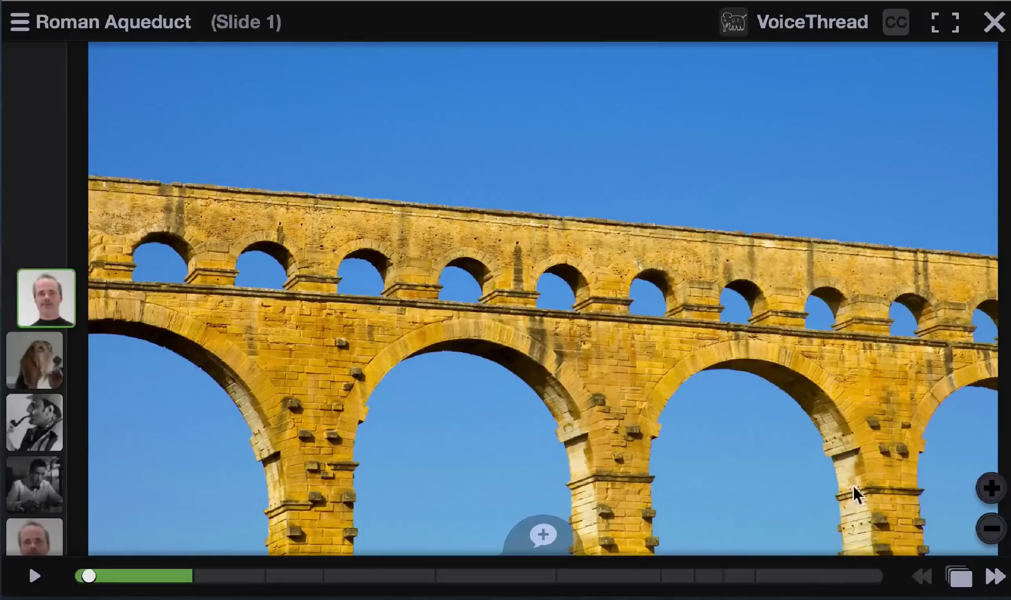
In the slide grid, move the Jerusalem drawing later in the order and return to slide 1.
click(960, 578)
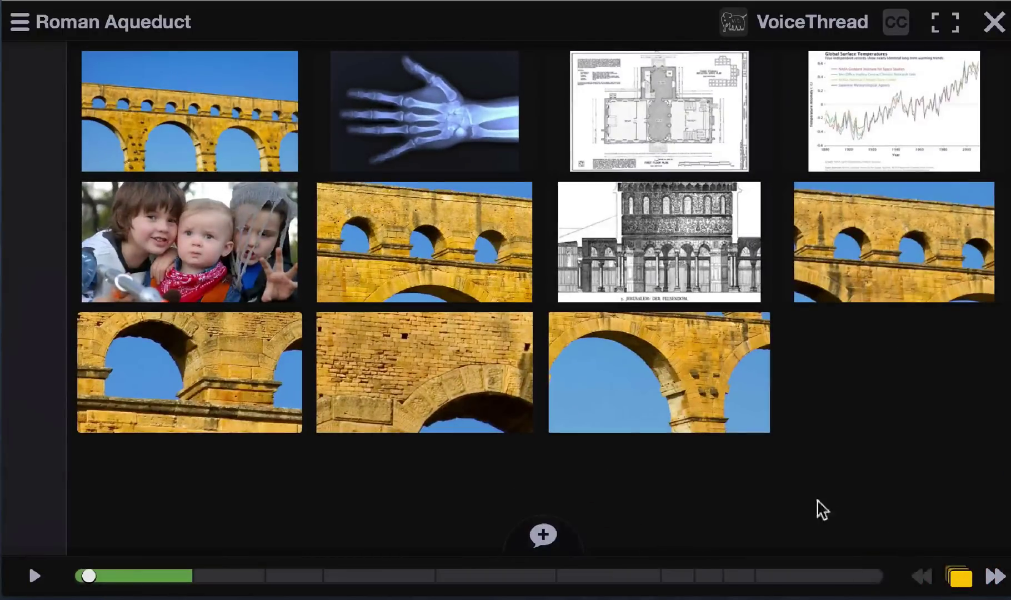
mouse_move(657, 266)
mouse_down()
mouse_move(645, 297)
mouse_move(601, 340)
mouse_move(439, 401)
mouse_up()
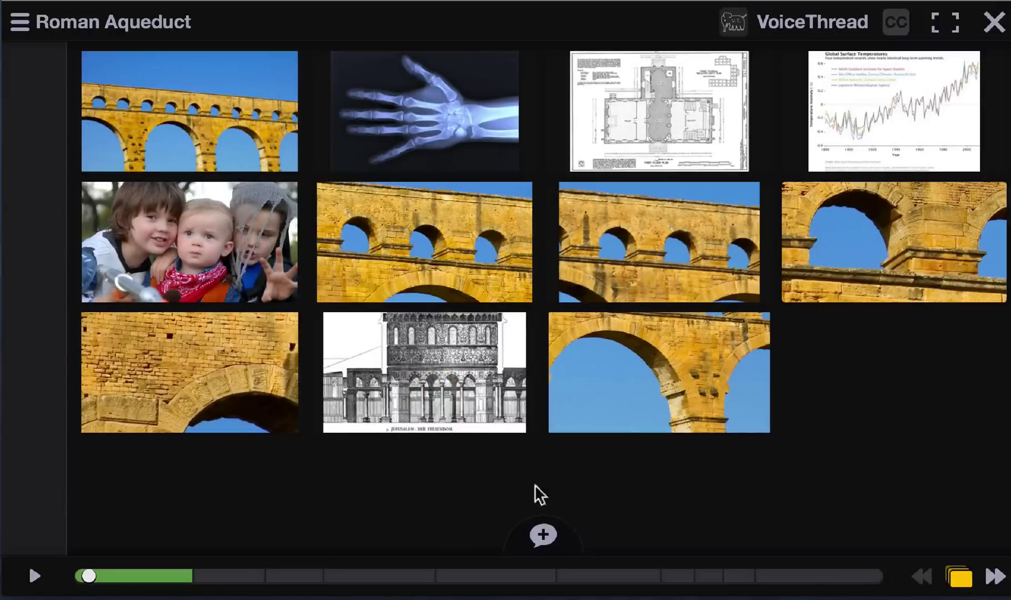
click(957, 576)
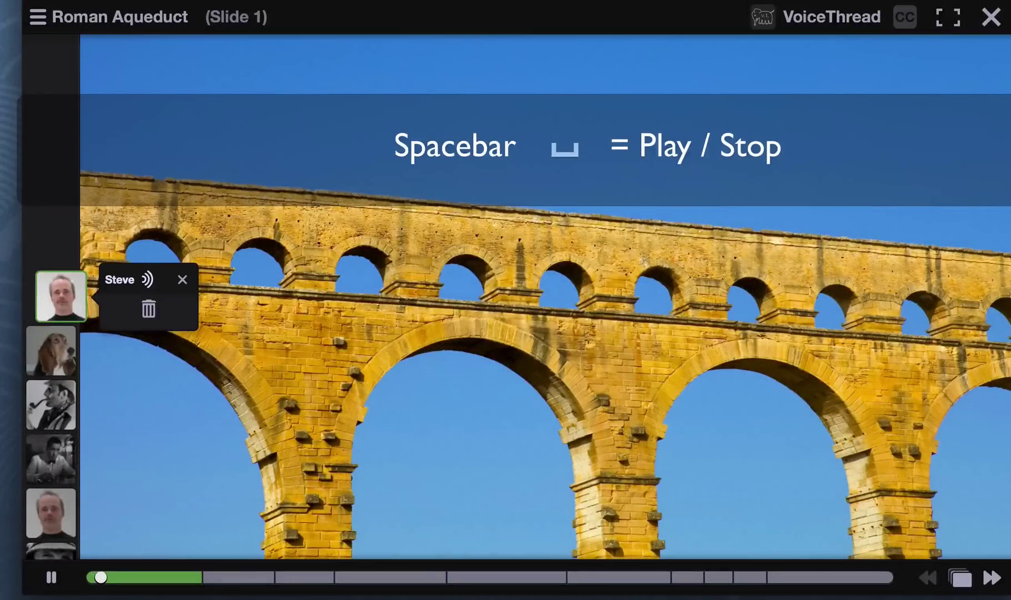
Advance two comments, jump forward two slides and back one, then play the next comment.
key(Down)
key(Down)
key(Down)
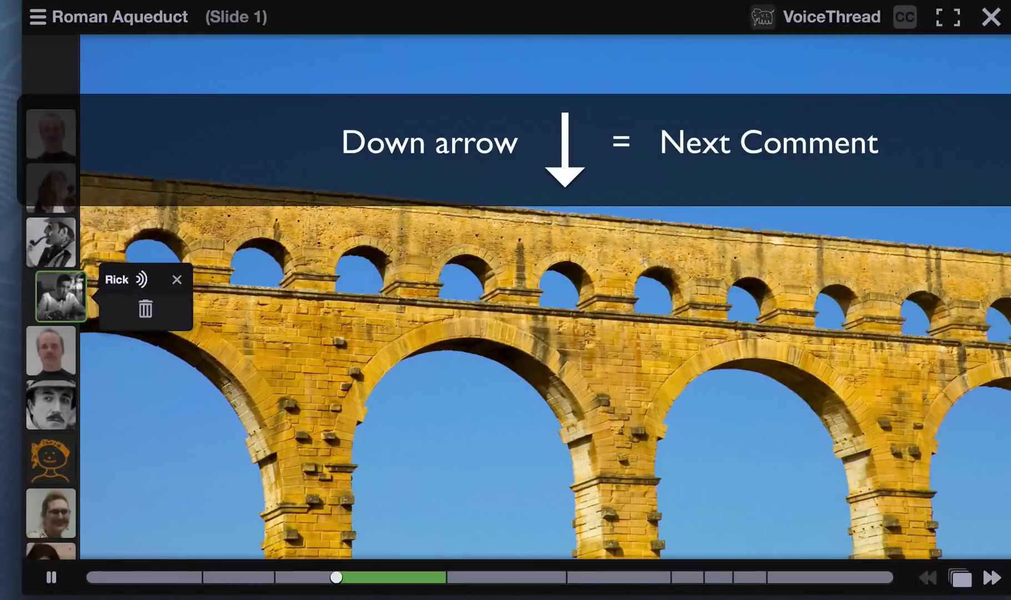
key(Down)
key(Down)
key(Right)
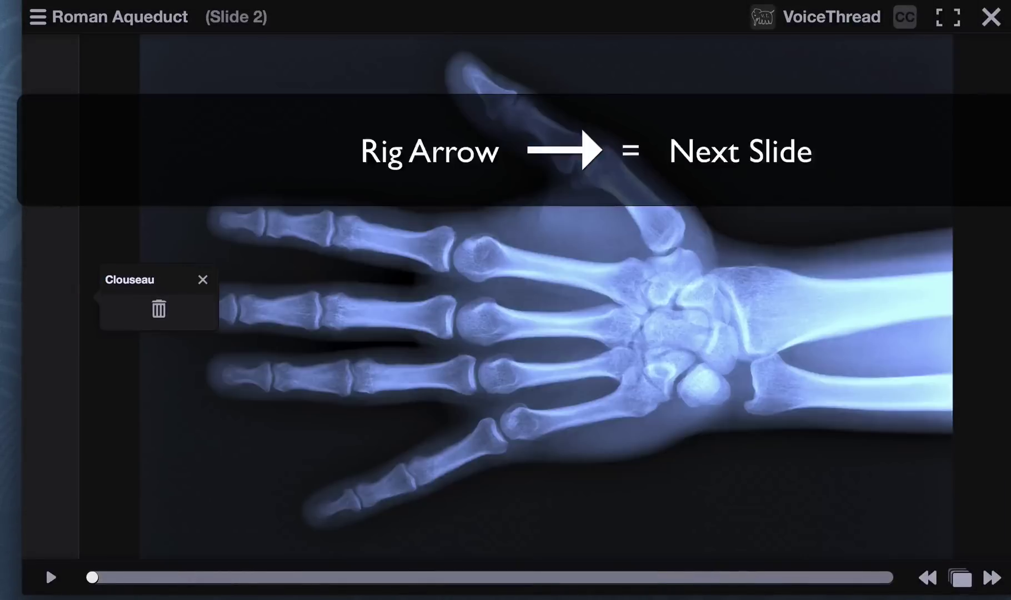
key(Right)
key(Left)
key(Left)
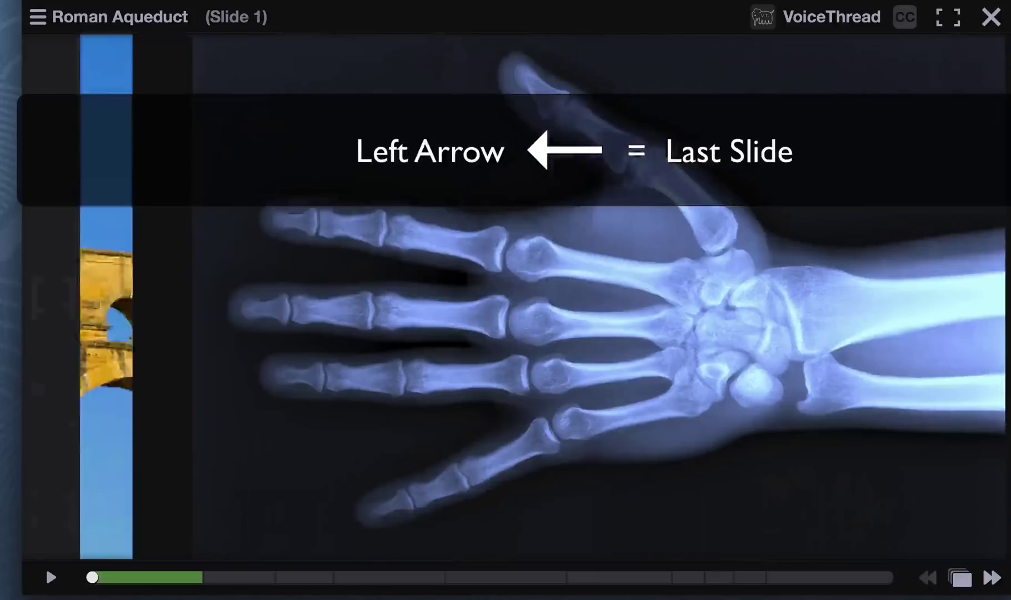
key(Down)
key(space)
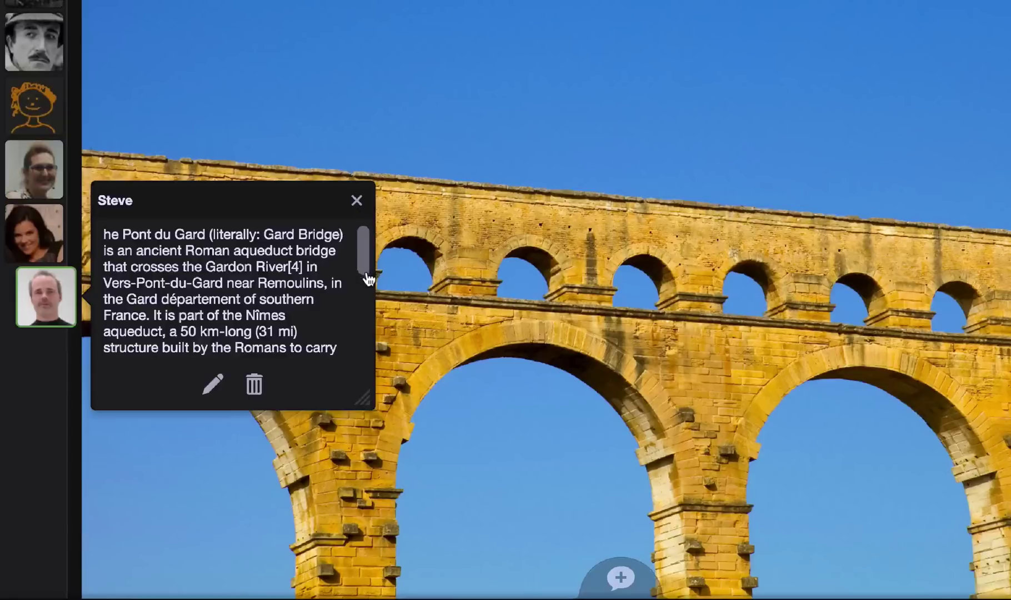
Narrow the text comment box, move it to the top, and bring up the new-comment recording options.
drag(366, 278, 367, 322)
drag(368, 399, 408, 385)
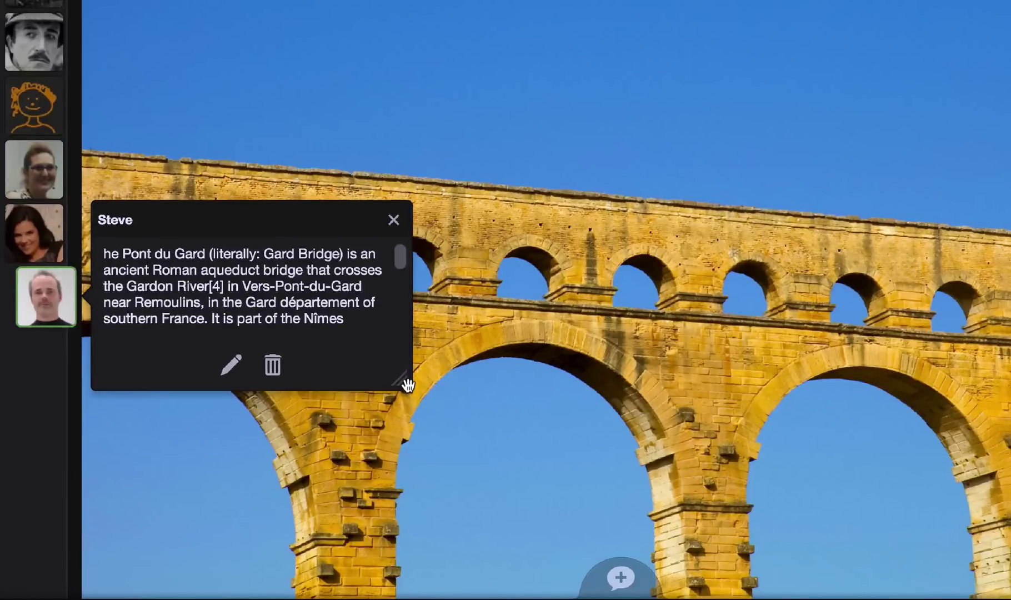
drag(254, 212, 356, 17)
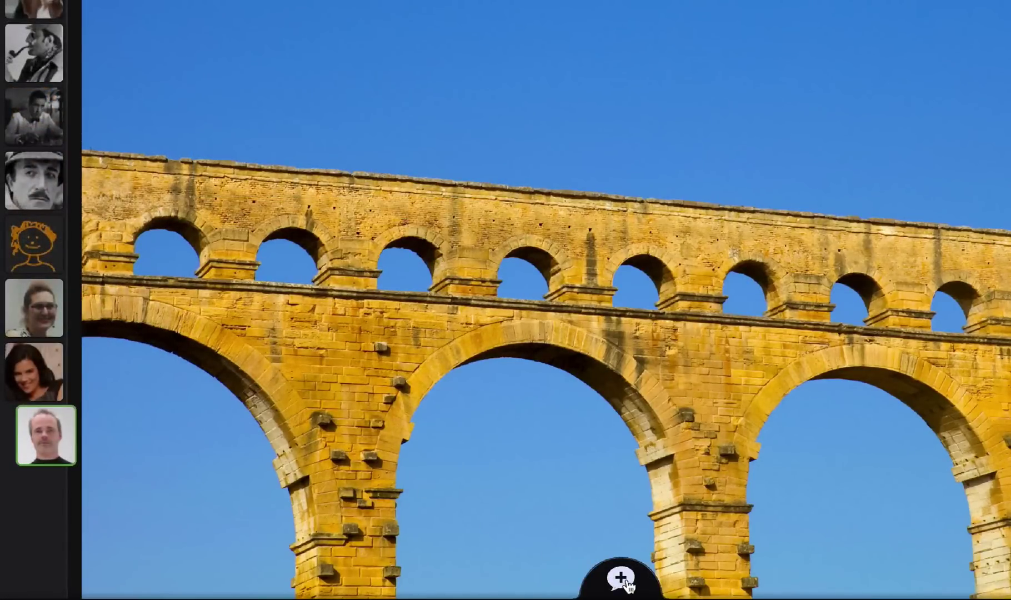
click(622, 579)
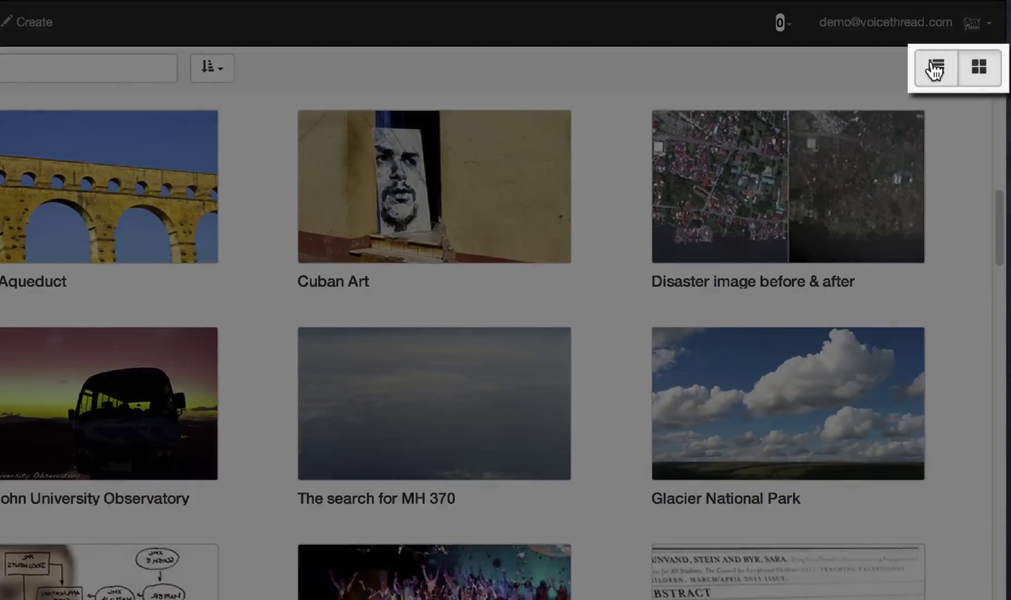
Switch Home to list view and open the side panel of thread categories and groups.
click(936, 69)
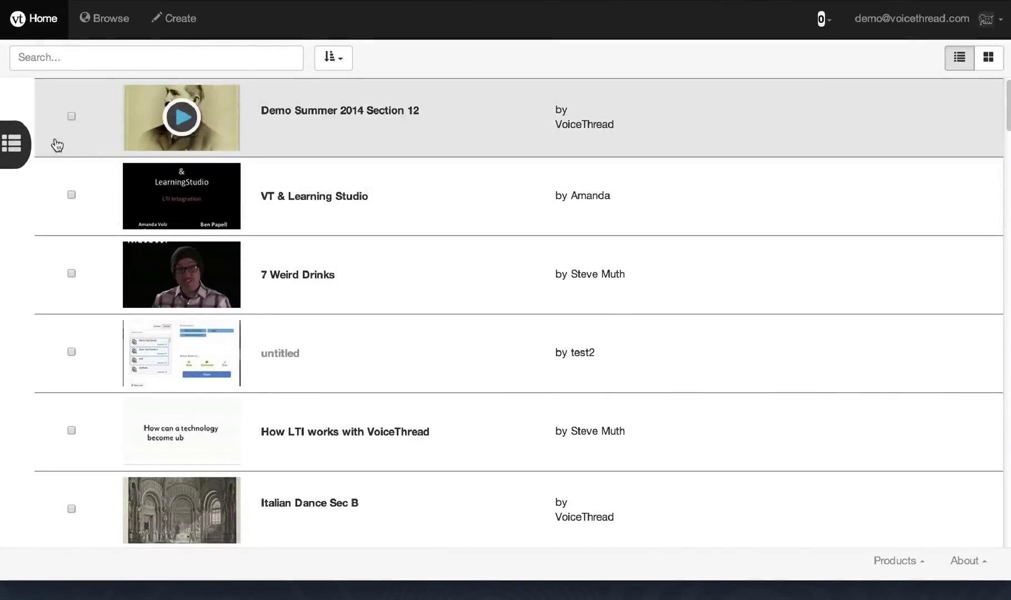
click(22, 146)
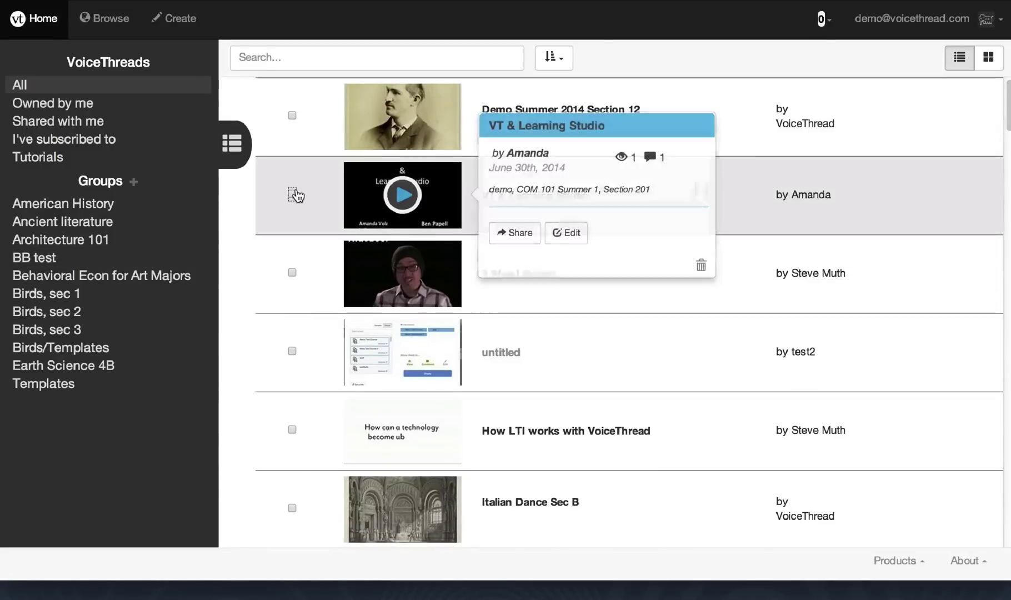
Share VT & Learning Studio, 7 Weird Drinks and untitled with the Earth Science 4B group.
click(292, 194)
click(293, 272)
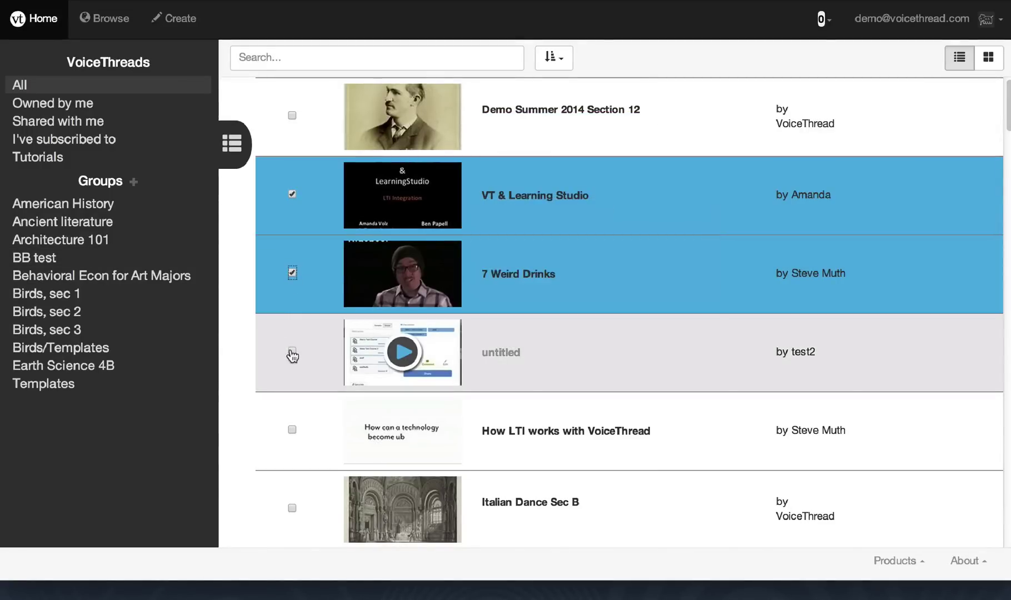
click(292, 351)
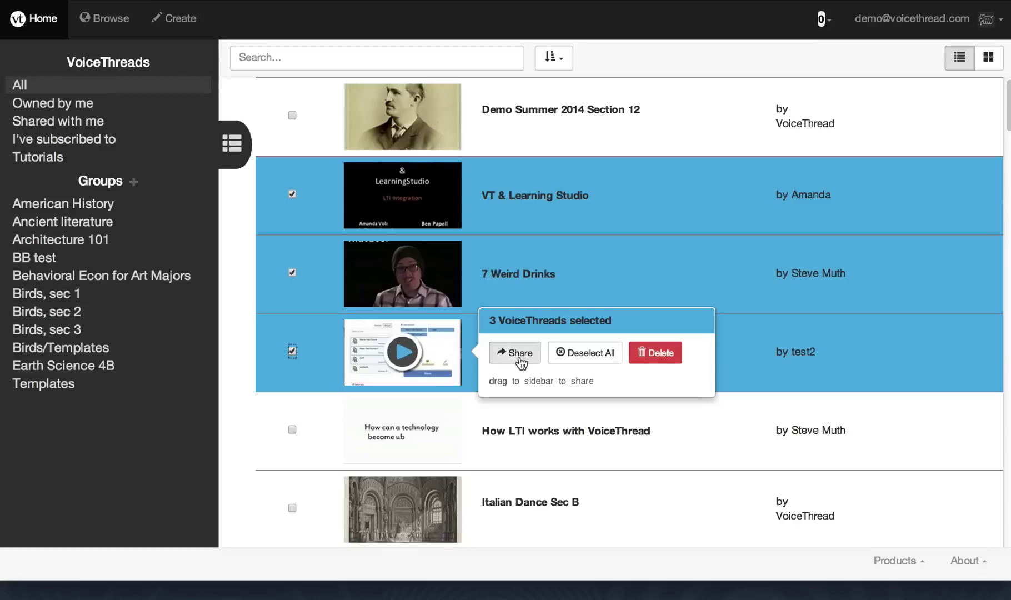
drag(521, 362, 87, 355)
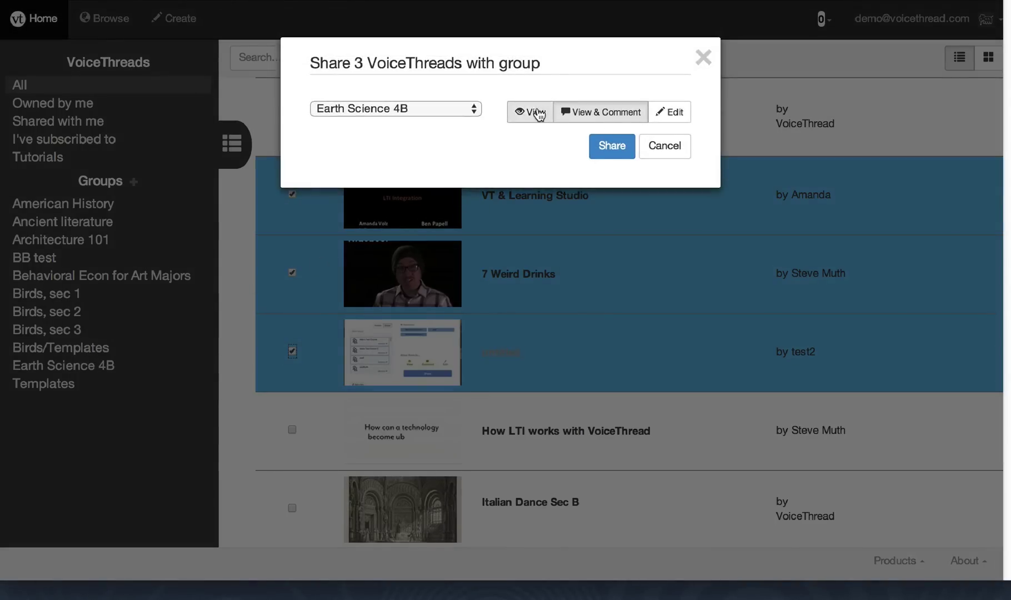
click(612, 148)
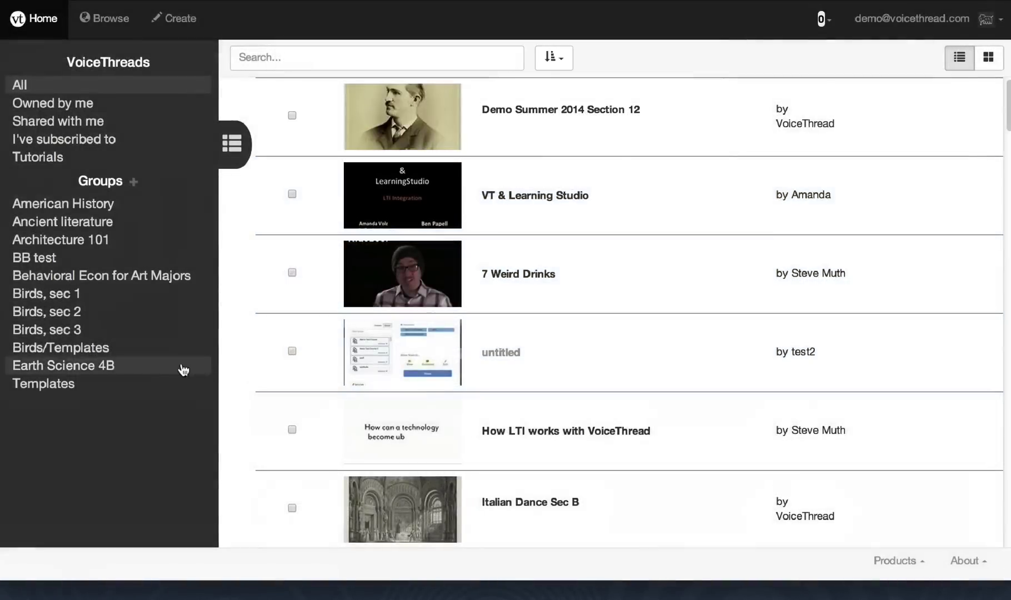
Open the Earth Science 4B group and display its threads as large thumbnails.
click(110, 367)
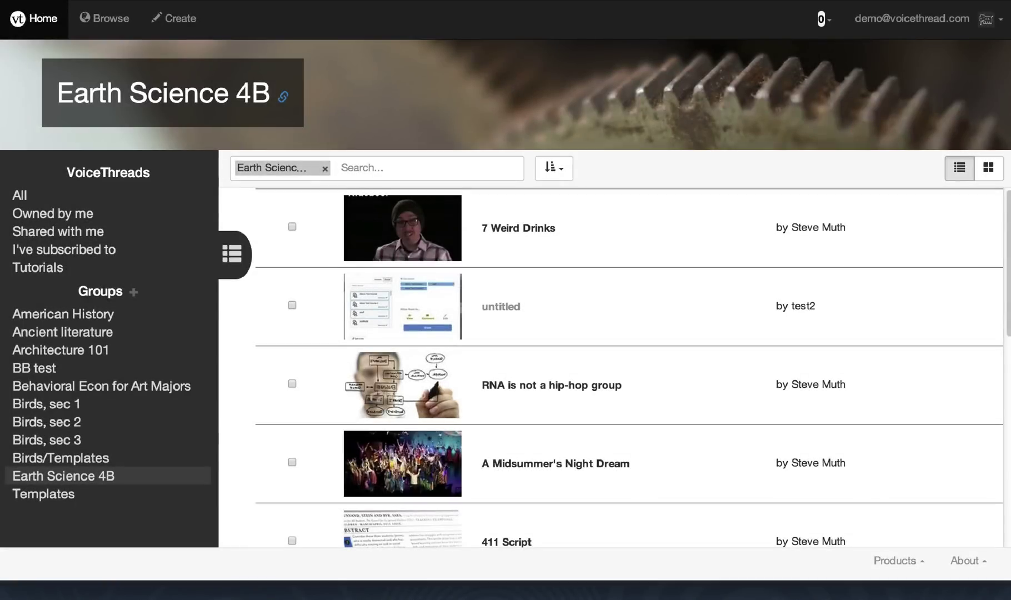
click(988, 167)
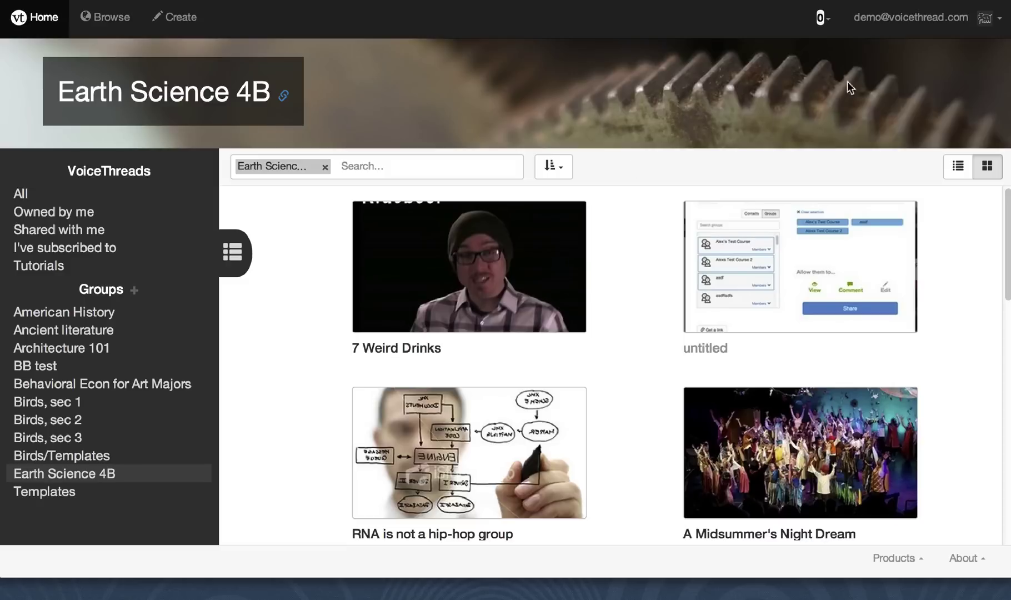
Select the Dark theme under the account menu's Display Preferences.
click(917, 22)
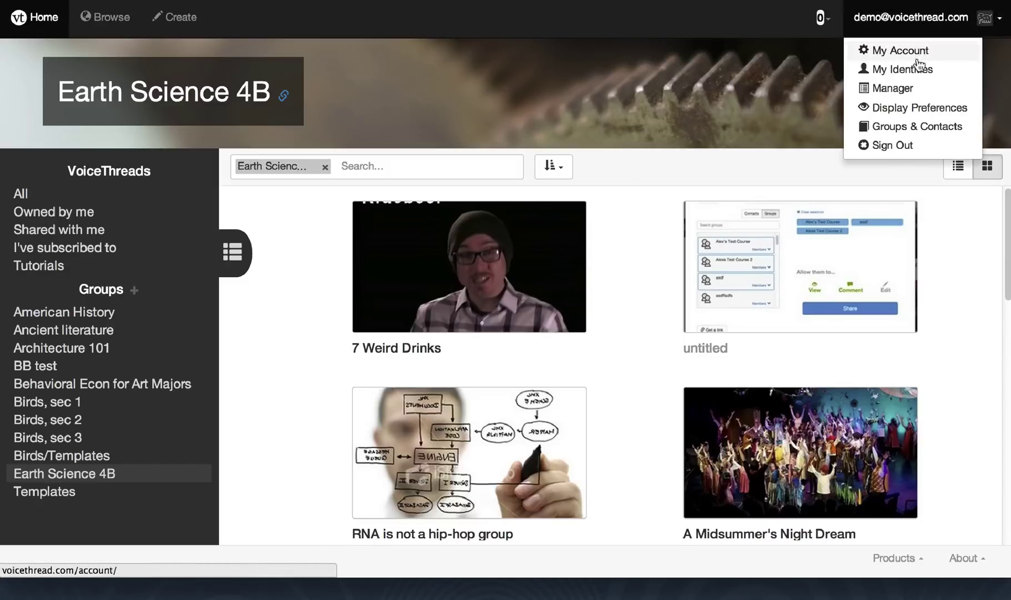
click(919, 108)
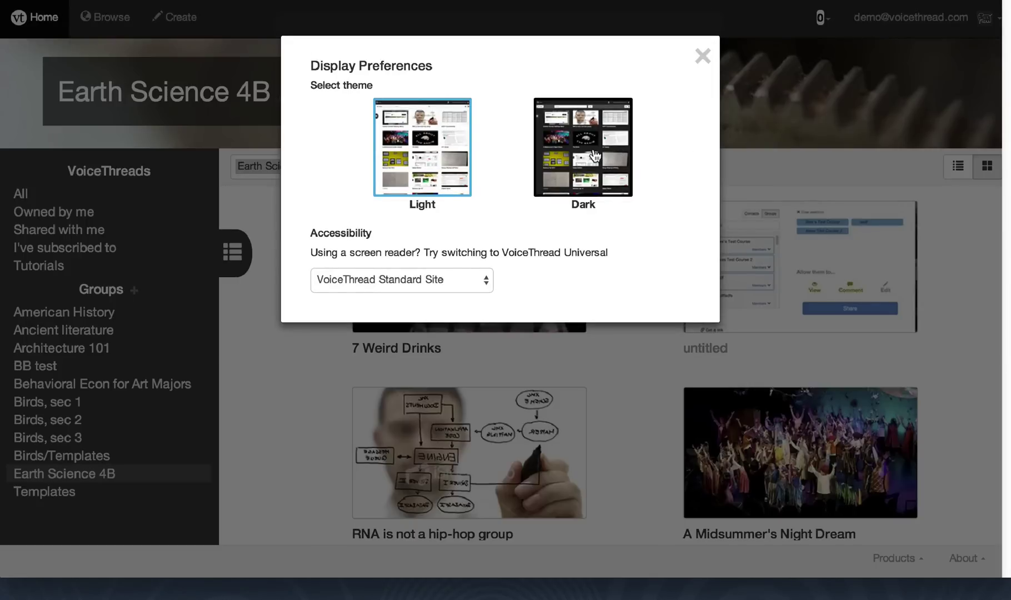
click(595, 156)
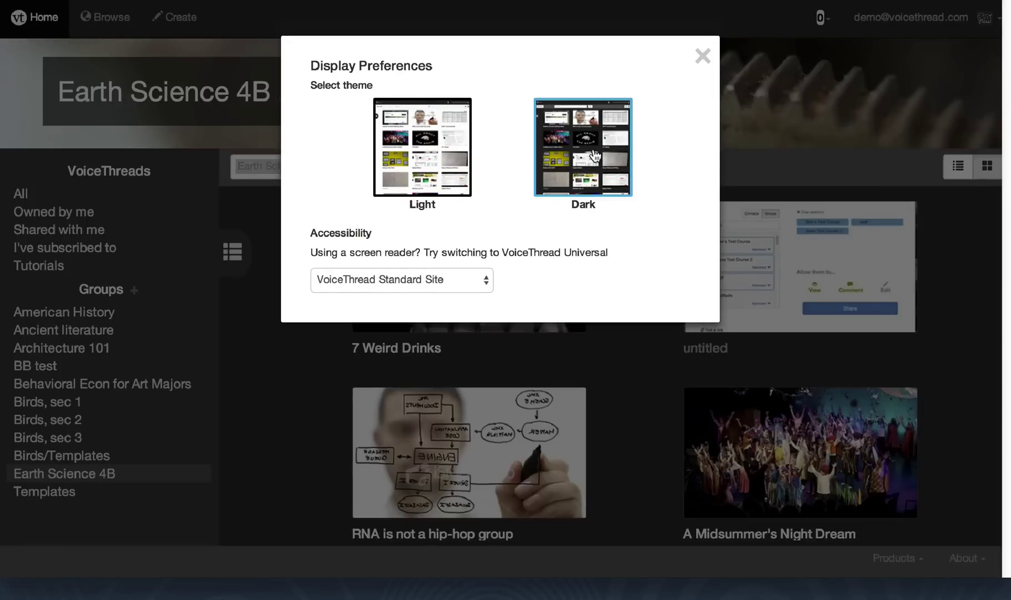
Upload four images into Test Thread and place the cloud photo after the children photo.
click(701, 60)
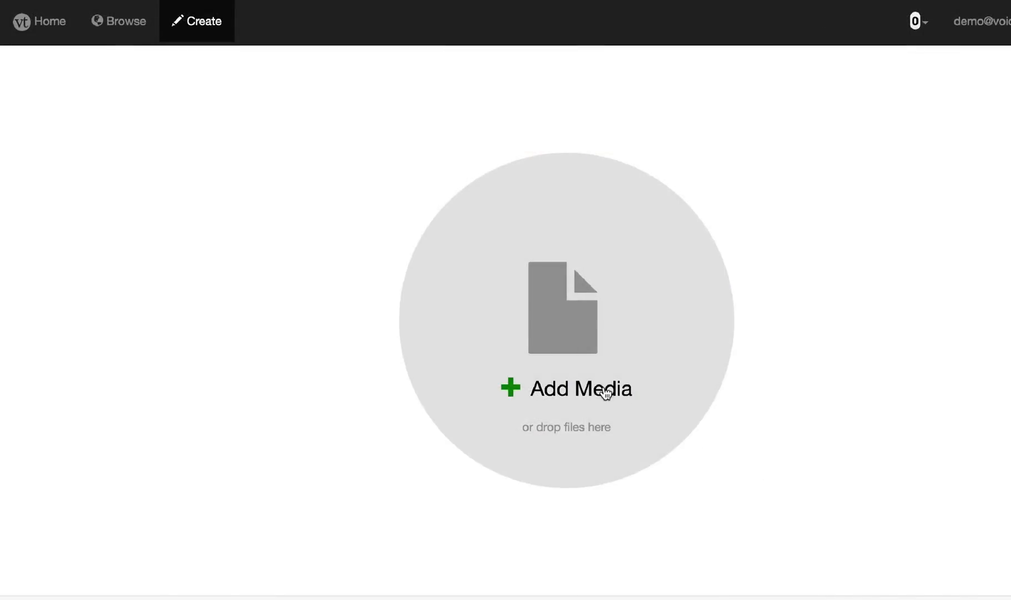
click(604, 391)
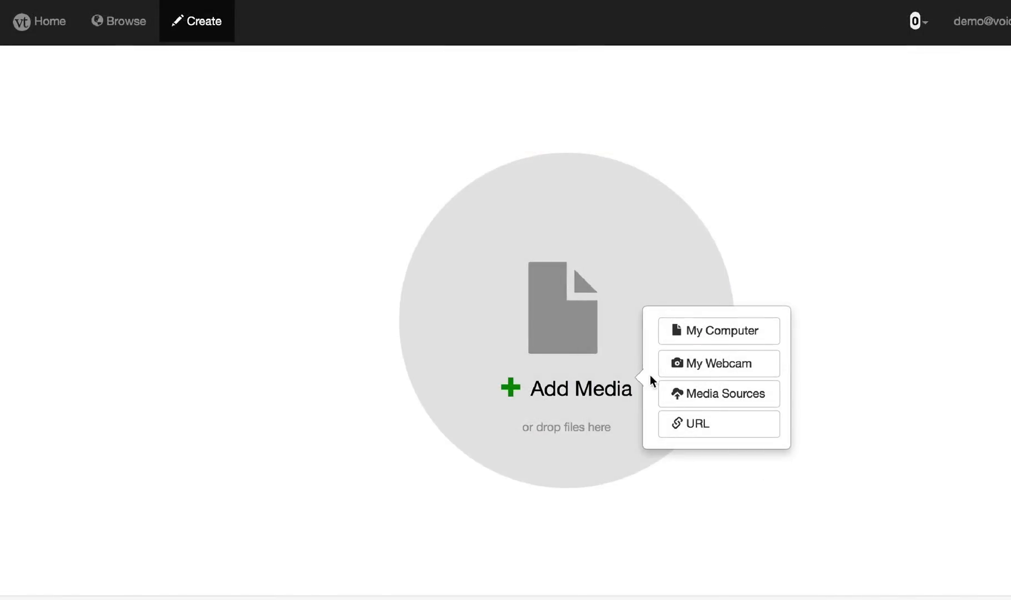
click(618, 392)
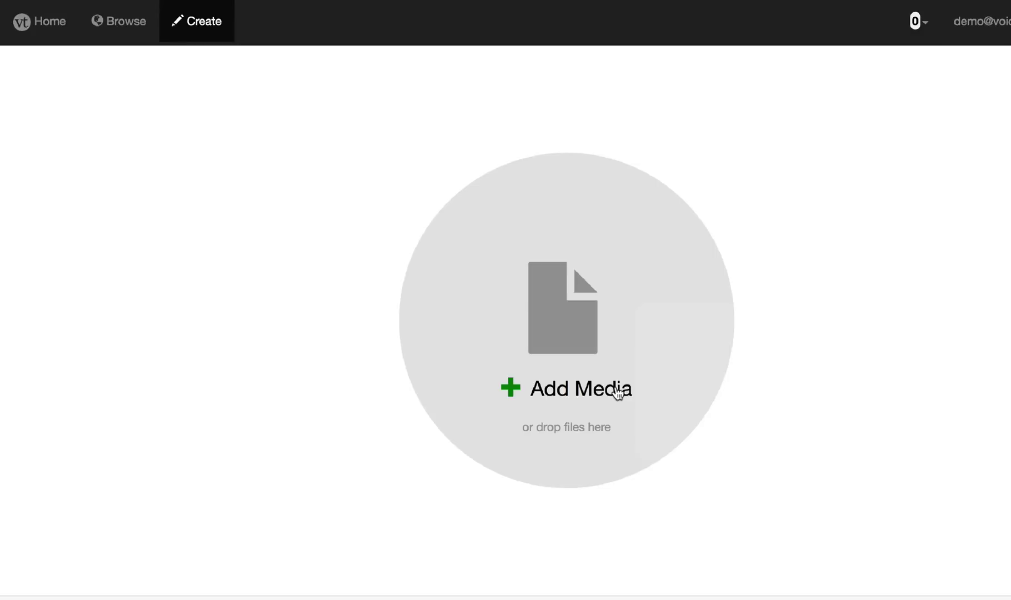
drag(977, 372, 686, 275)
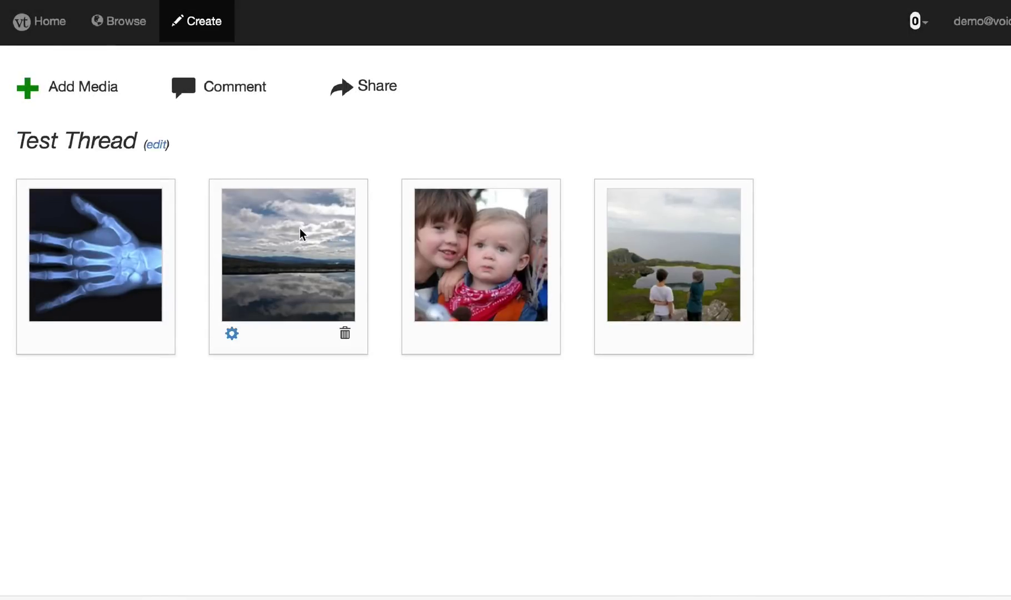
drag(300, 228, 478, 242)
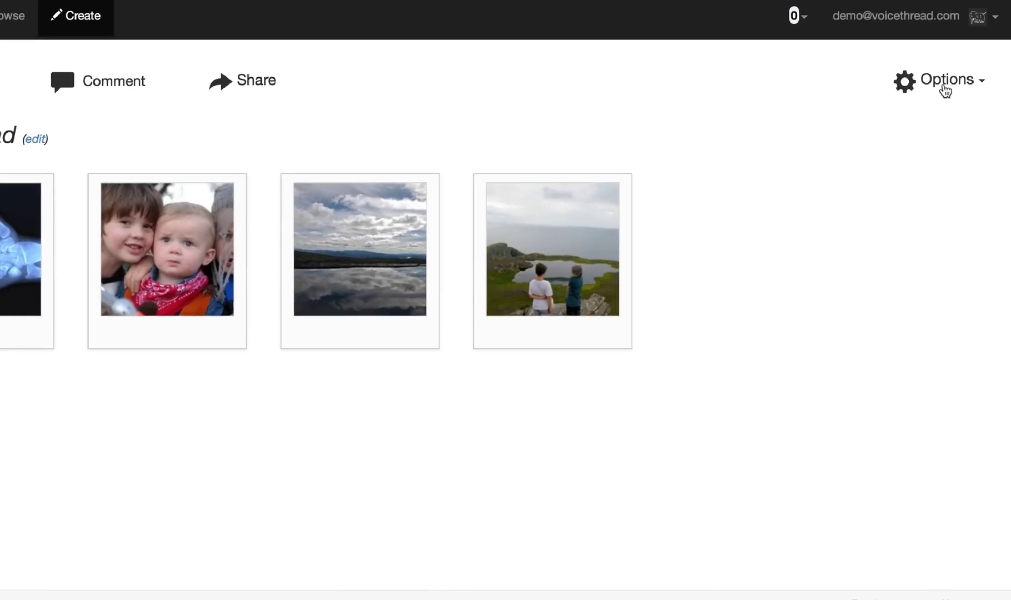
click(945, 89)
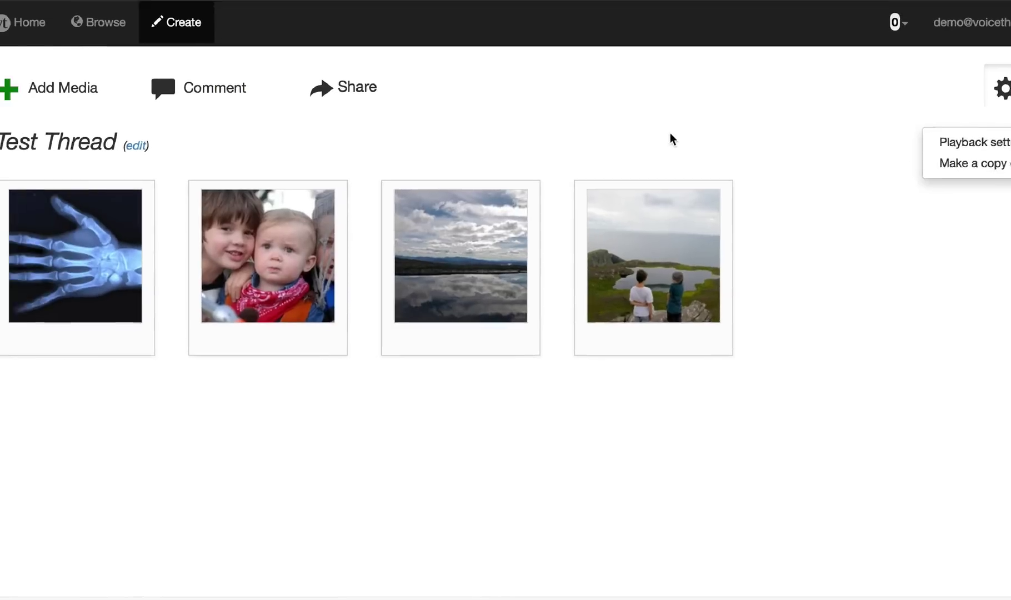
click(125, 123)
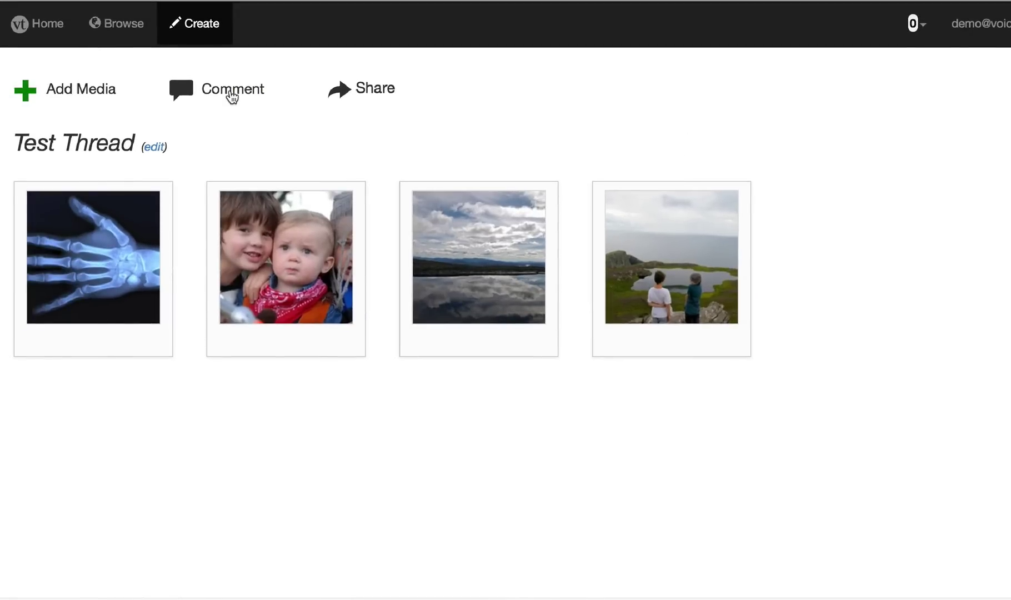
click(232, 94)
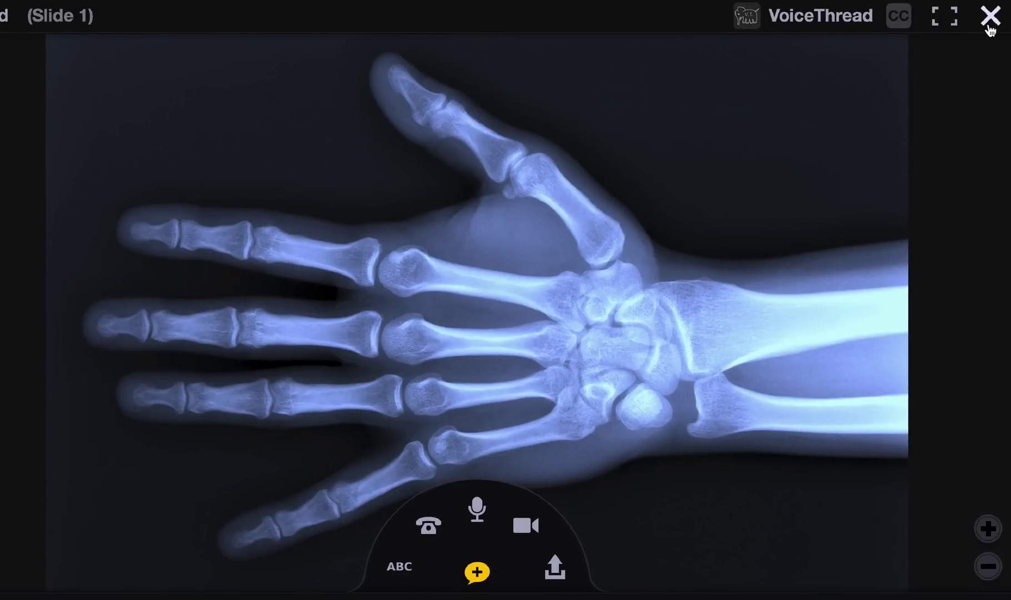
click(989, 18)
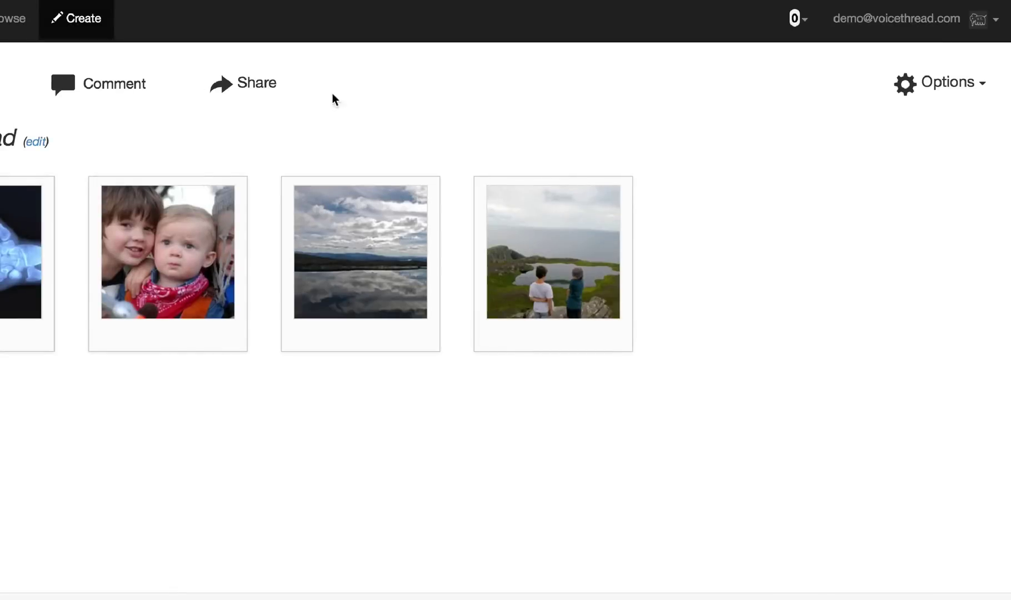
Share Test Thread with two Ancient literature group members, granting them Edit permission.
click(256, 84)
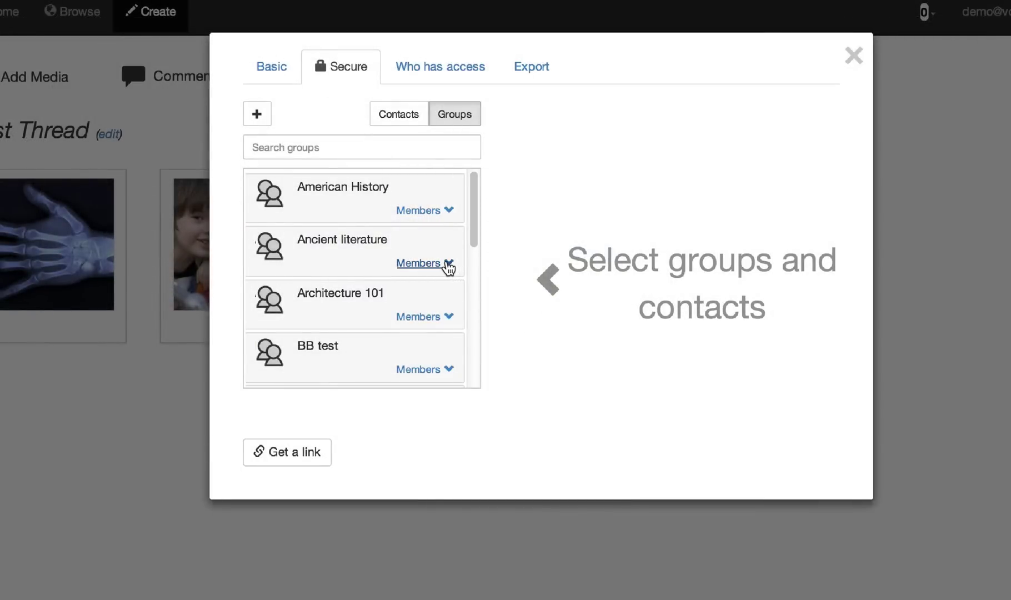
click(447, 267)
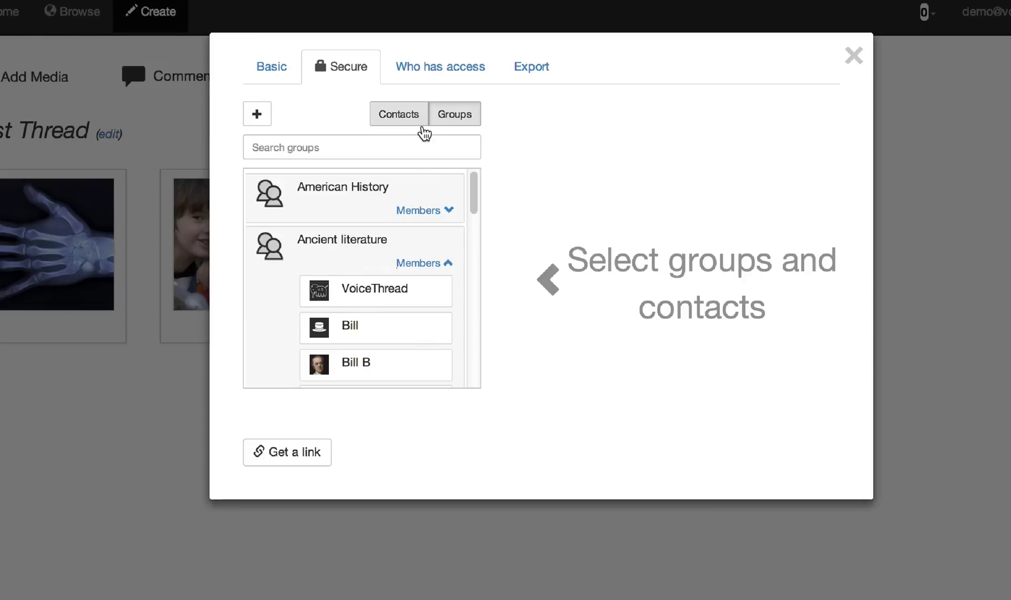
click(377, 332)
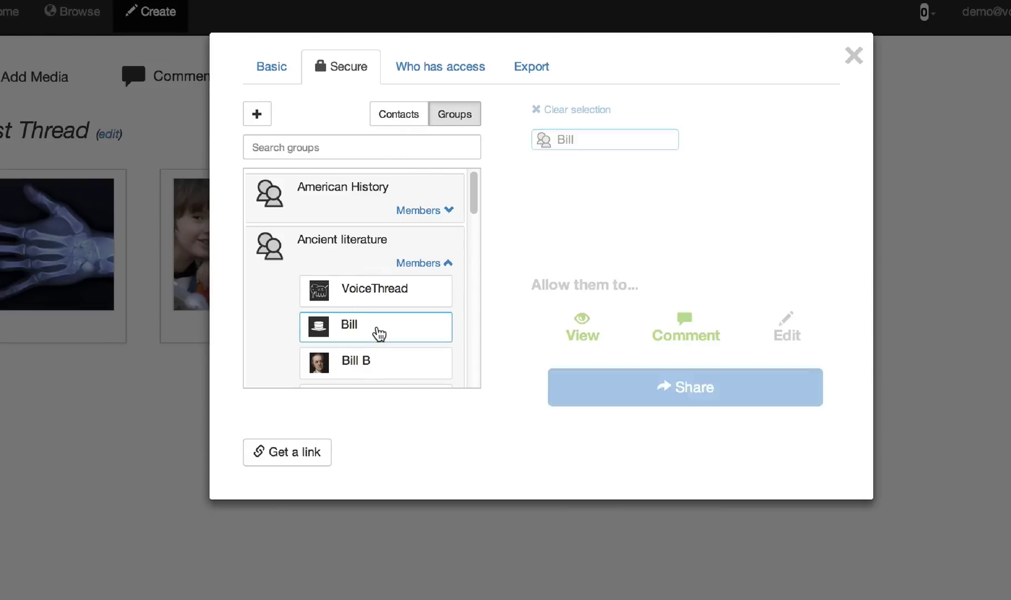
click(383, 365)
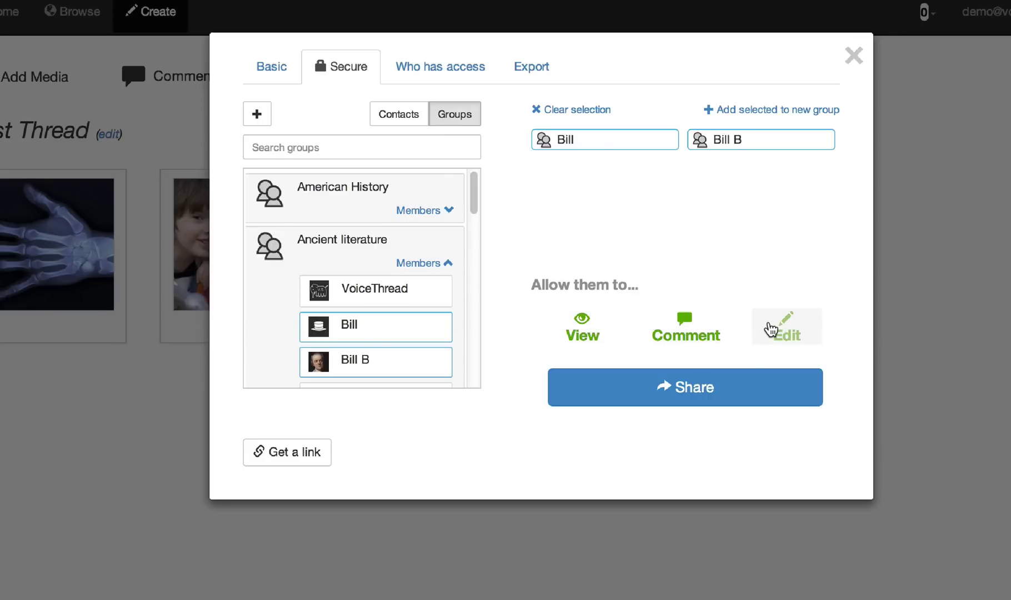
click(769, 330)
click(738, 388)
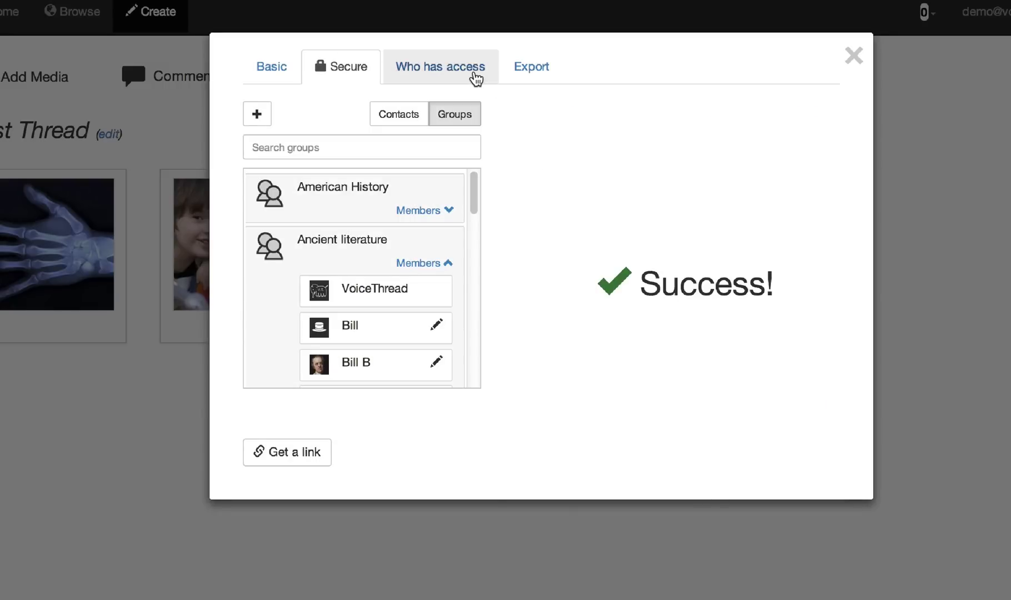
Review the Who has access list for Test Thread, then scroll through the Home thumbnail grid.
click(476, 78)
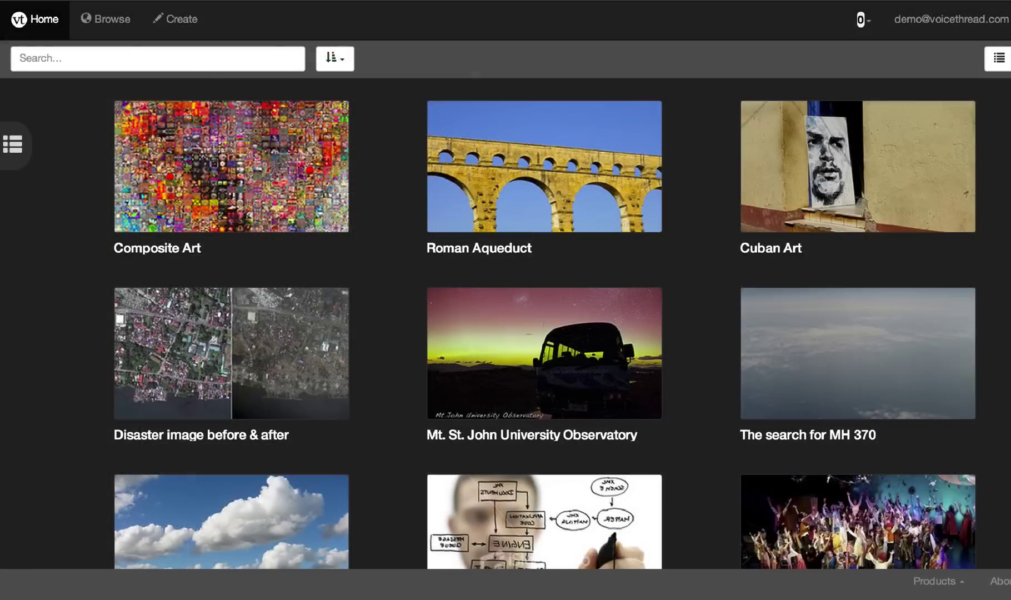
scroll(545, 324, down, 3)
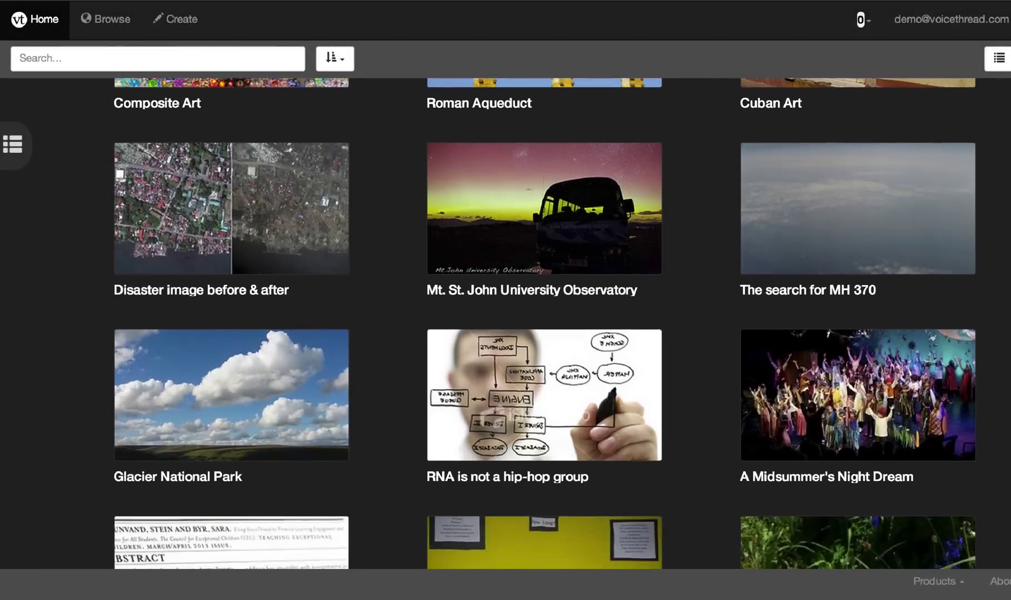